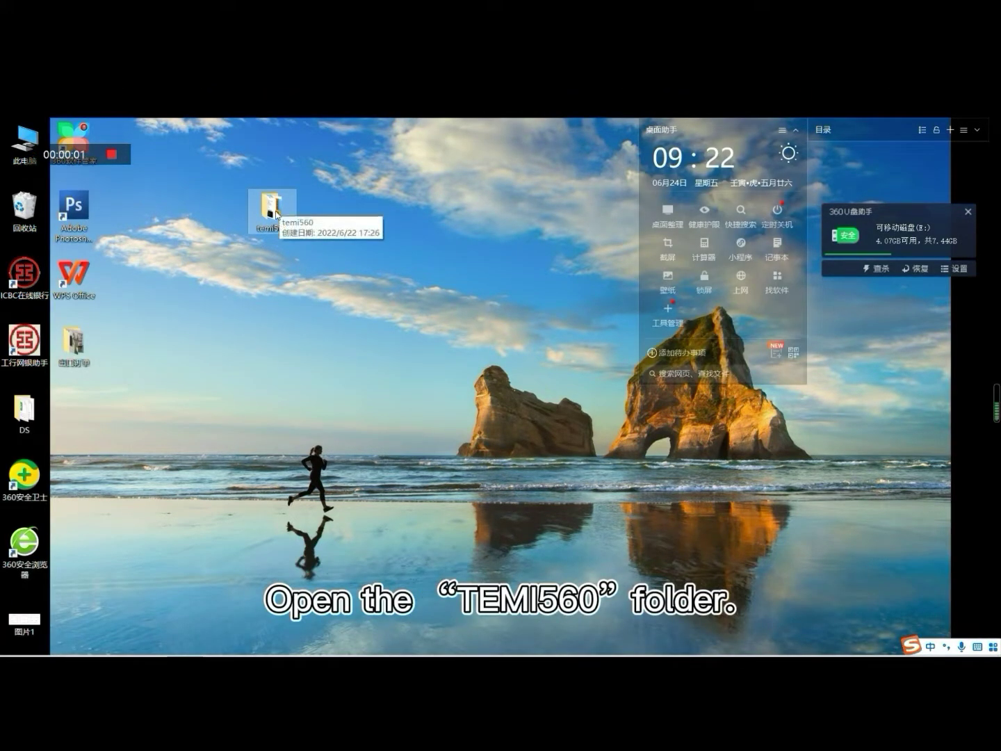
- Launch Kingray Communication Software from the temi560 > ali-exe-en folder
{"action": "double_click", "coordinate": [274, 209]}
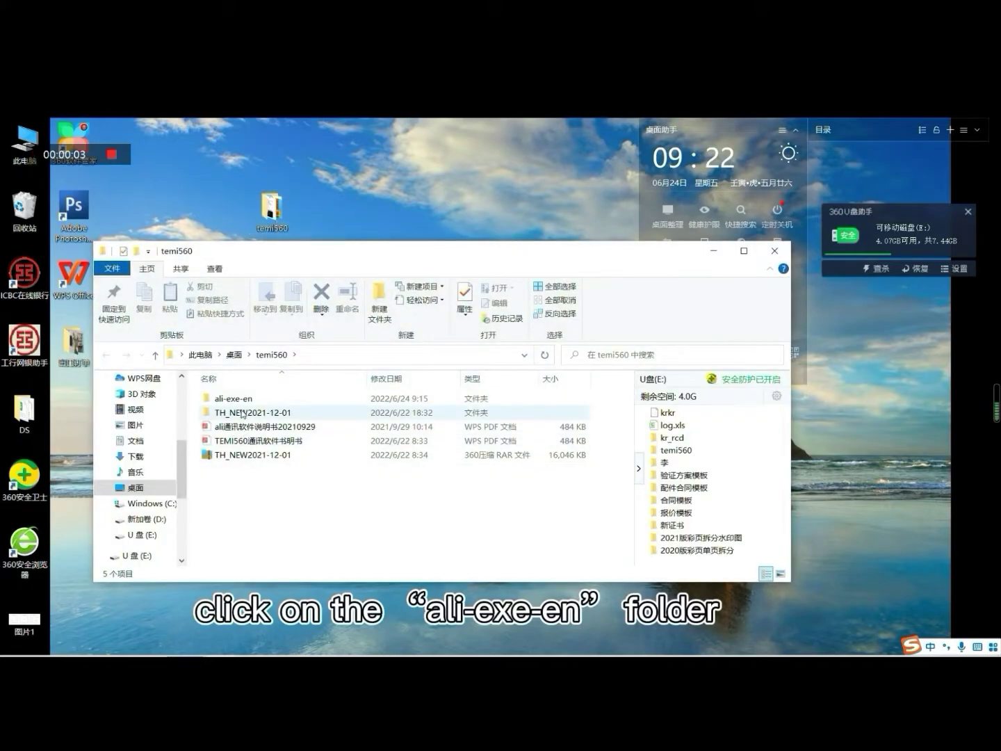
{"action": "double_click", "coordinate": [244, 401]}
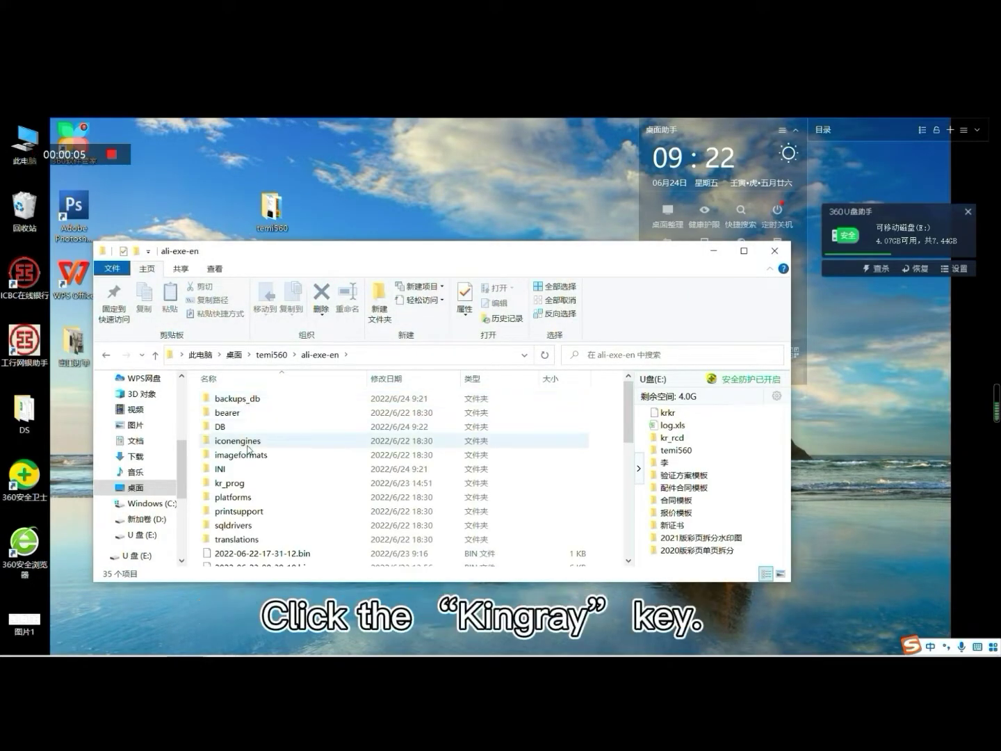
{"action": "scroll", "coordinate": [242, 449], "scroll_direction": "down", "scroll_amount": 3}
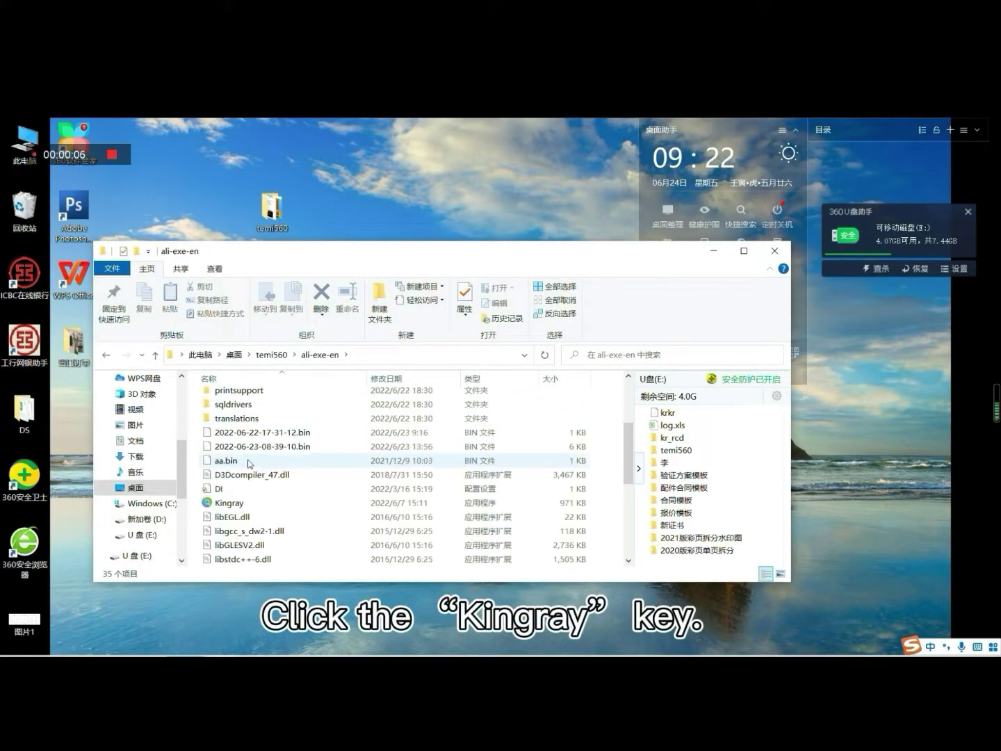
{"action": "double_click", "coordinate": [230, 503]}
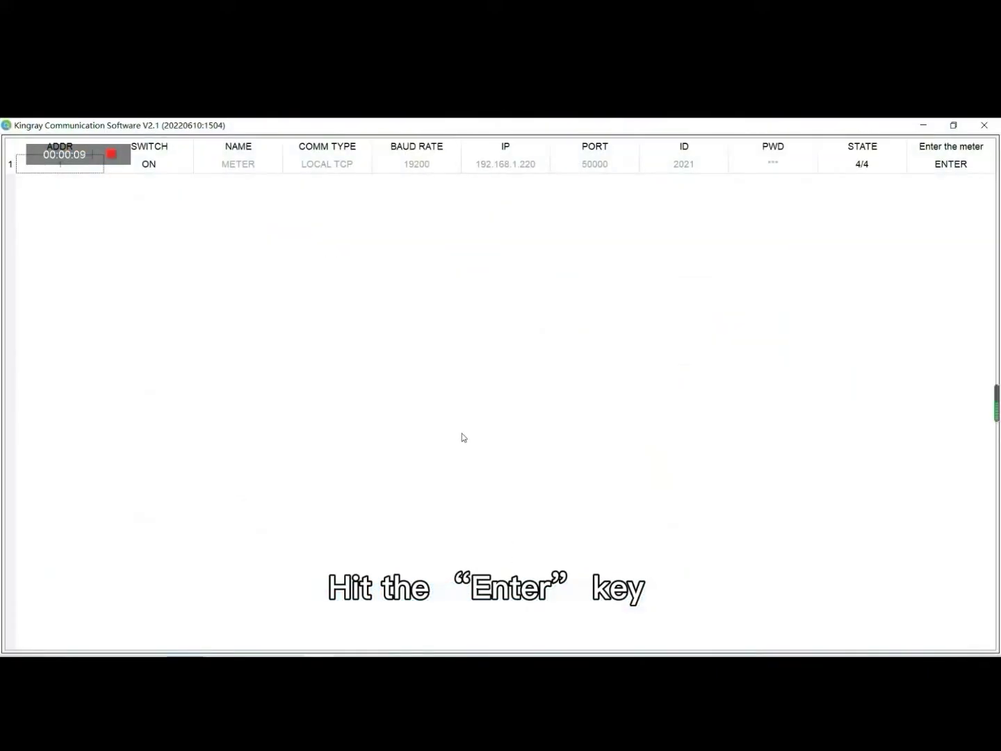
- Enter the local TCP meter, confirm its run status is START, and view its curve readings
{"action": "left_click", "coordinate": [955, 166]}
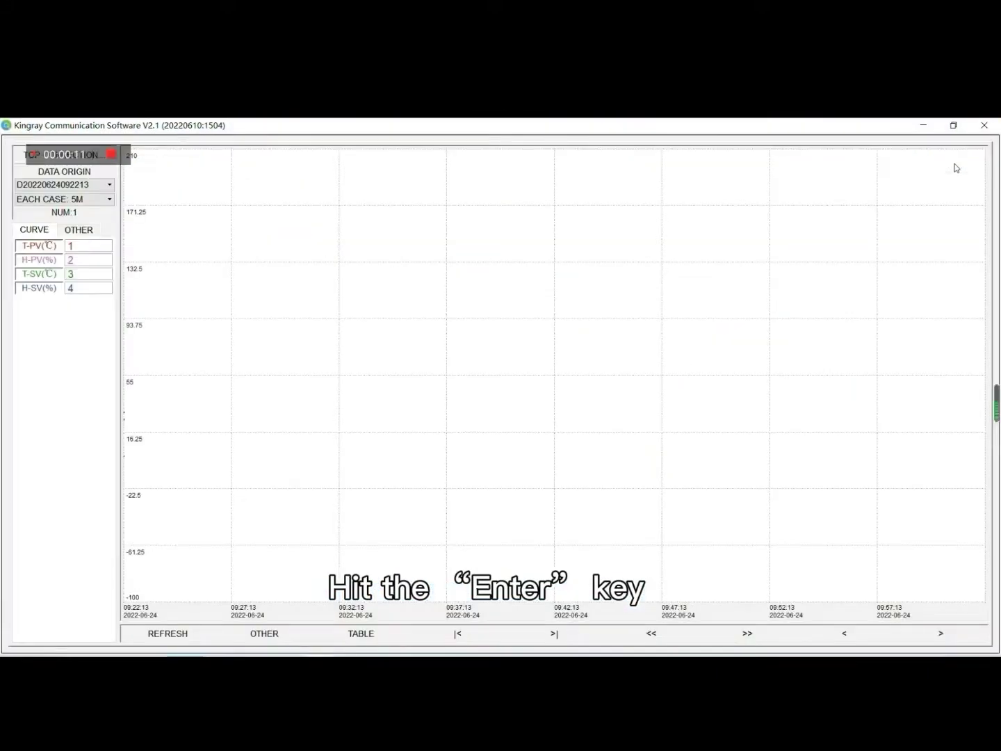
{"action": "left_click", "coordinate": [73, 231]}
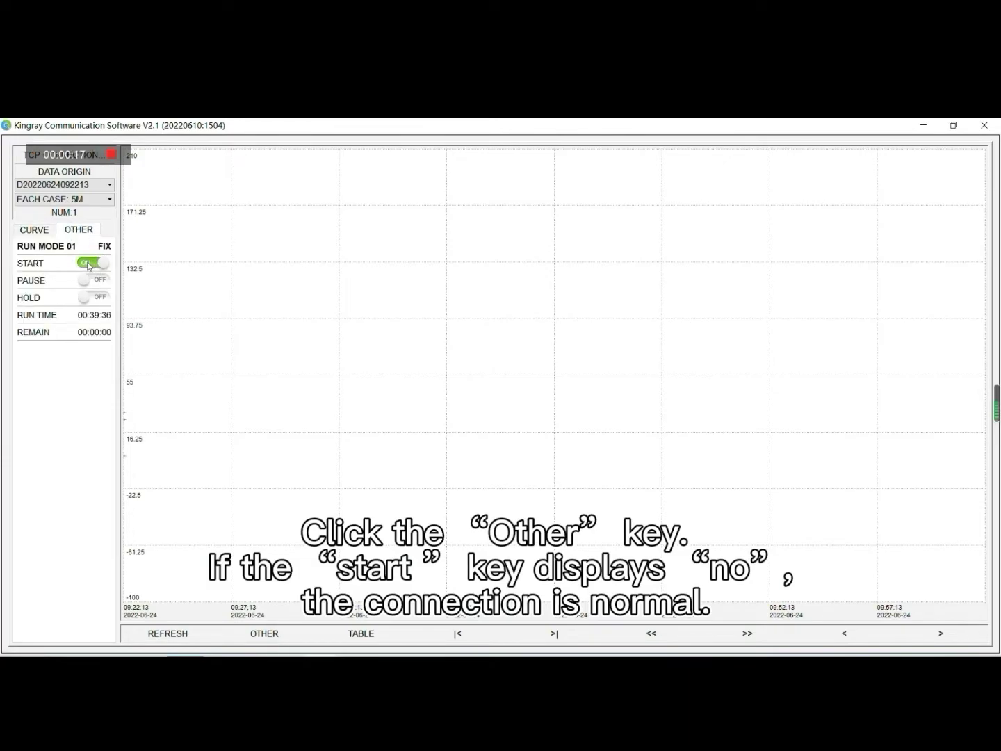
{"action": "left_click", "coordinate": [28, 231]}
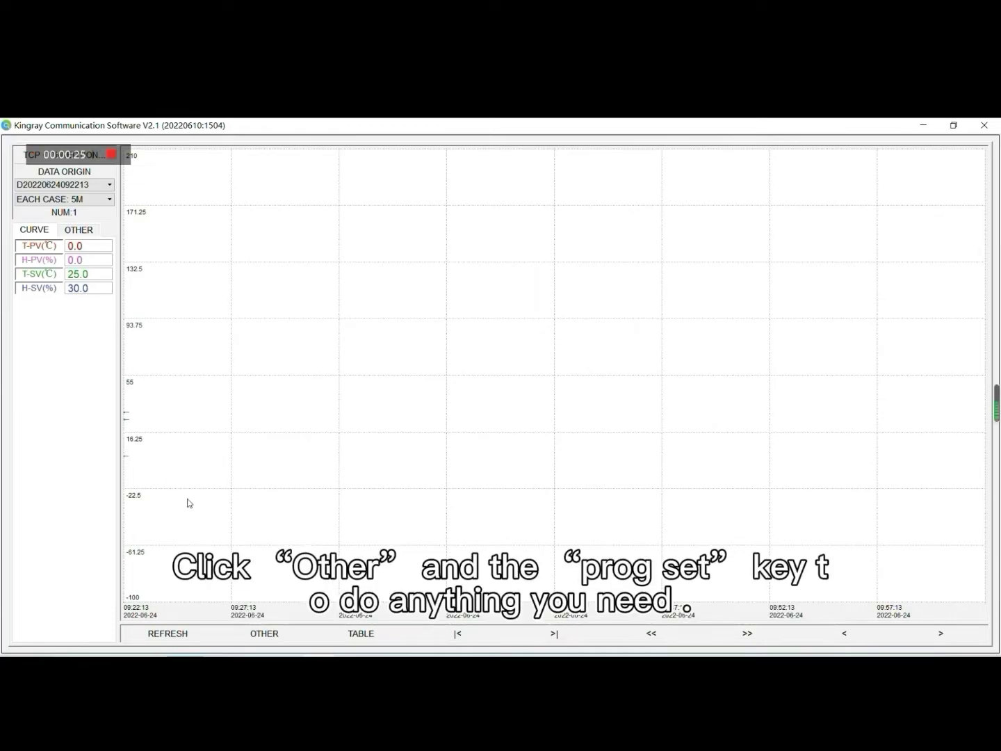
{"action": "left_click", "coordinate": [268, 634]}
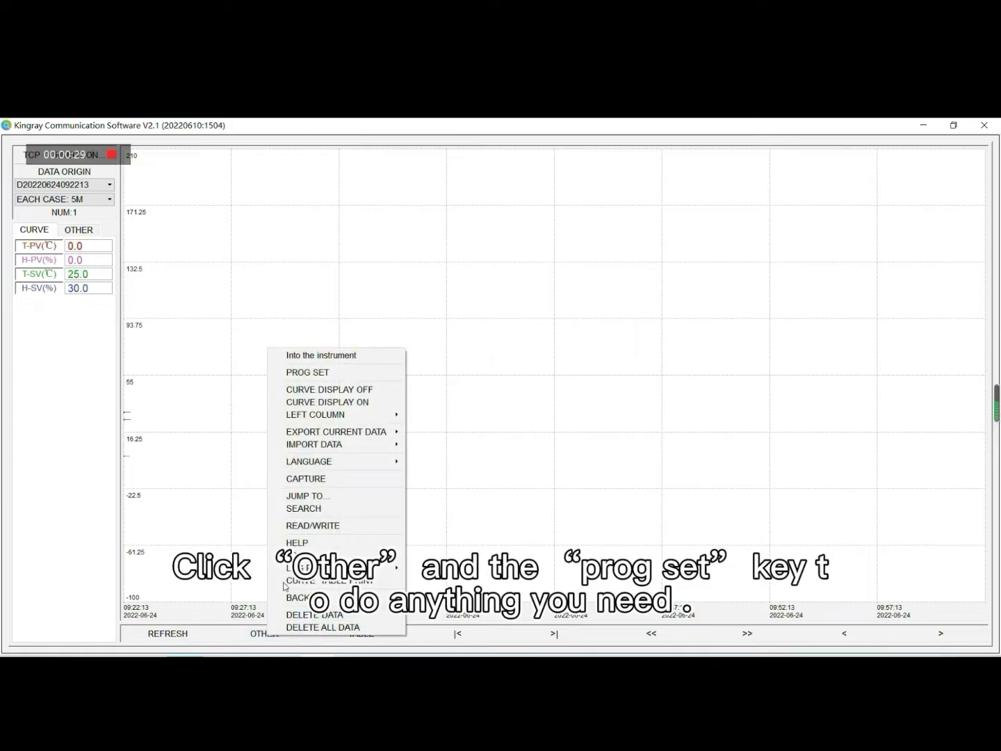
{"action": "left_click", "coordinate": [328, 373]}
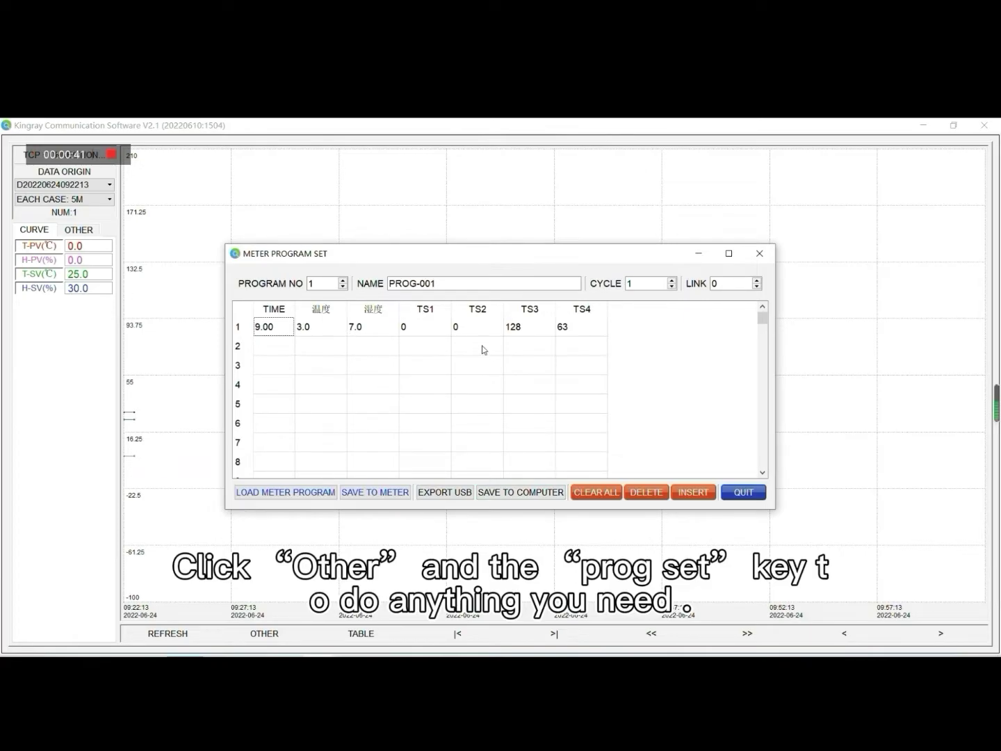
{"action": "left_click", "coordinate": [743, 492]}
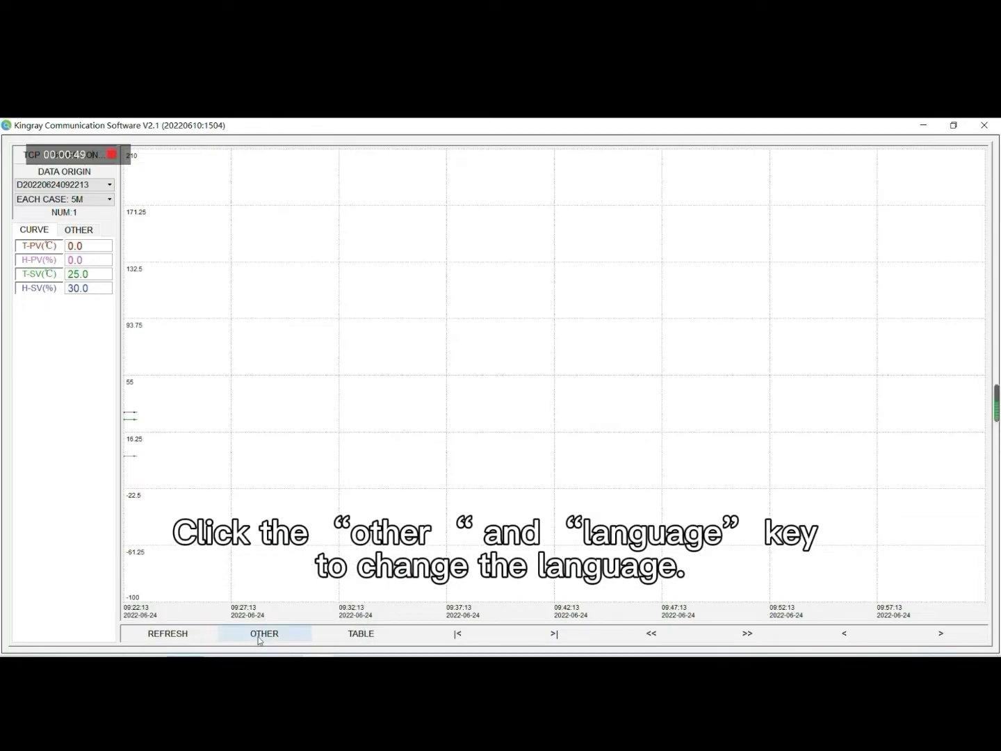
{"action": "left_click", "coordinate": [259, 635]}
{"action": "mouse_move", "coordinate": [327, 438]}
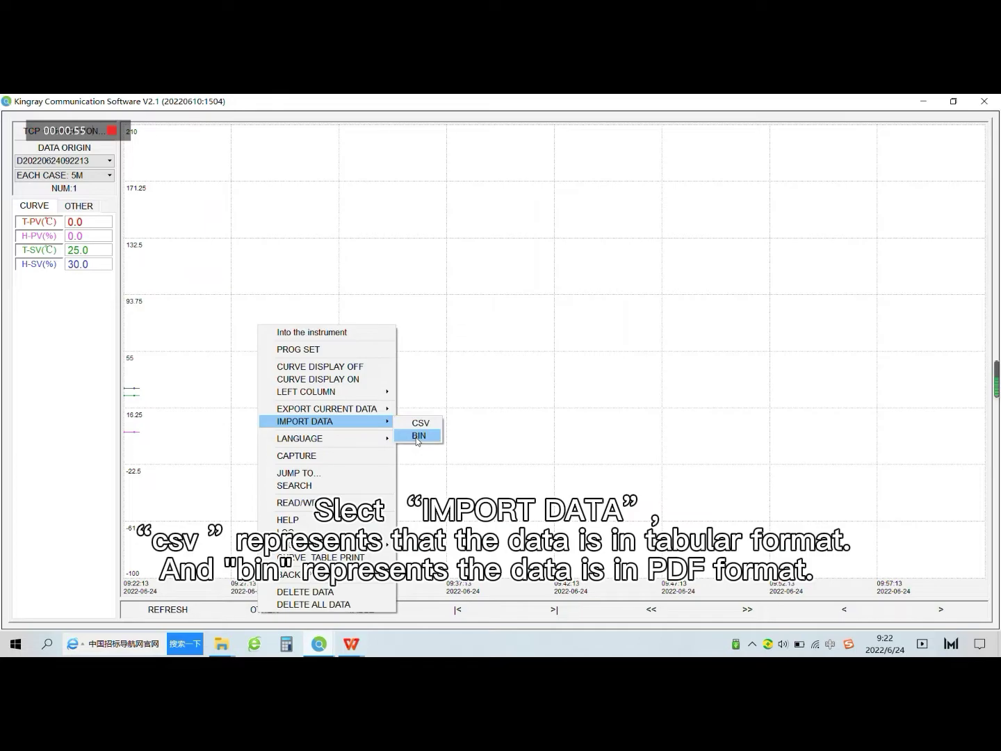
{"action": "left_click", "coordinate": [417, 436]}
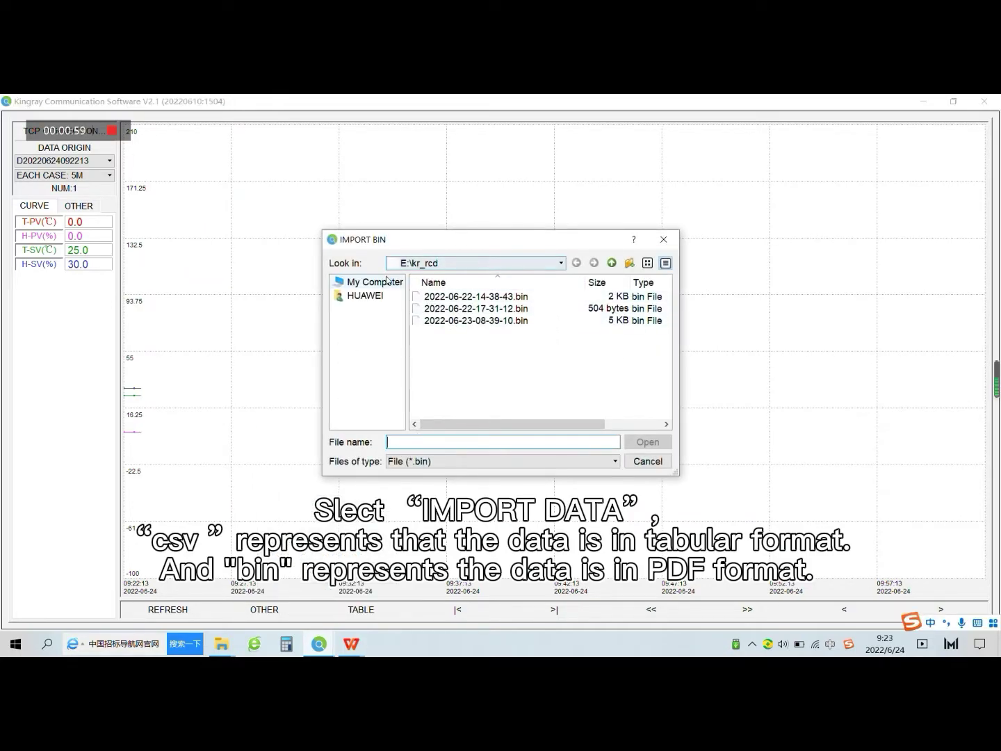
{"action": "left_click", "coordinate": [468, 321]}
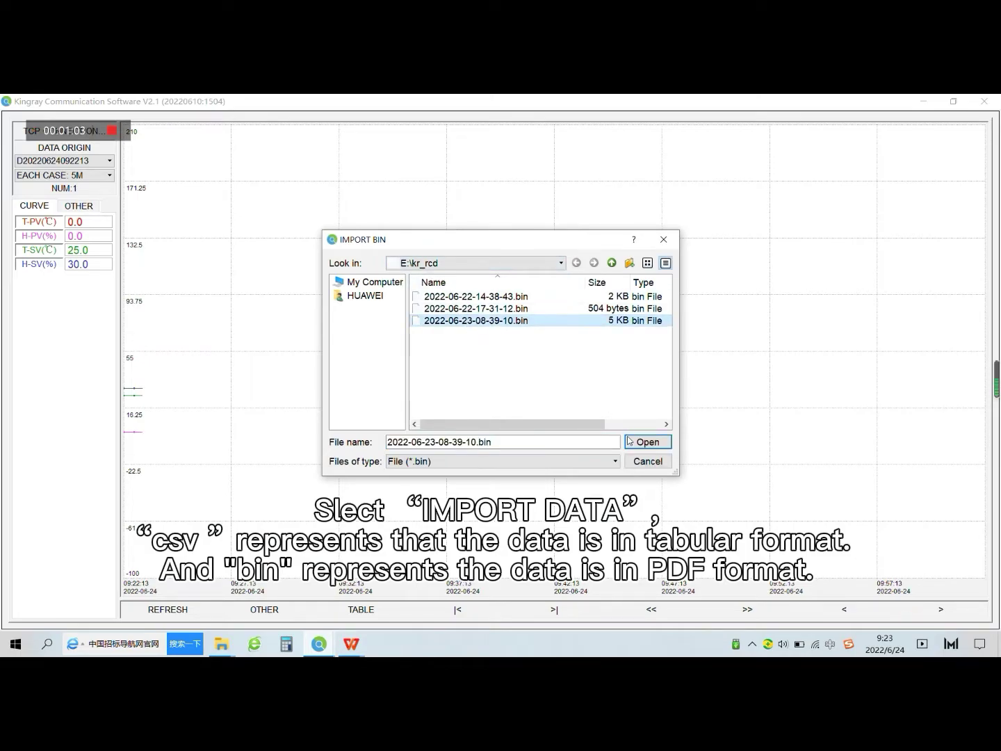
{"action": "left_click", "coordinate": [648, 443]}
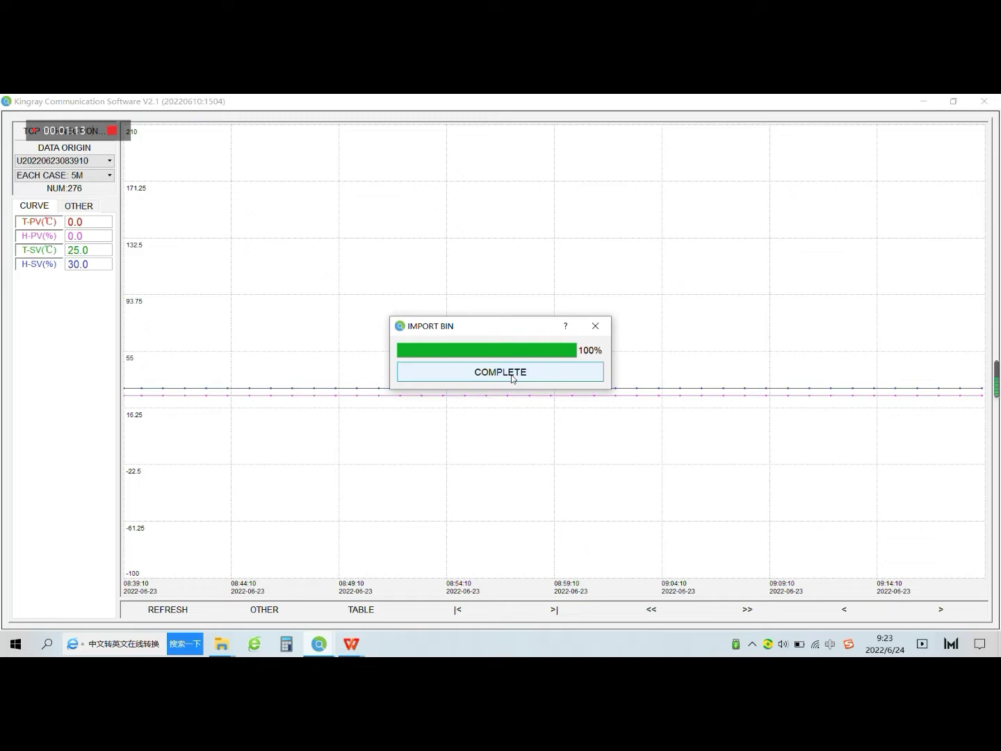
{"action": "left_click", "coordinate": [512, 378]}
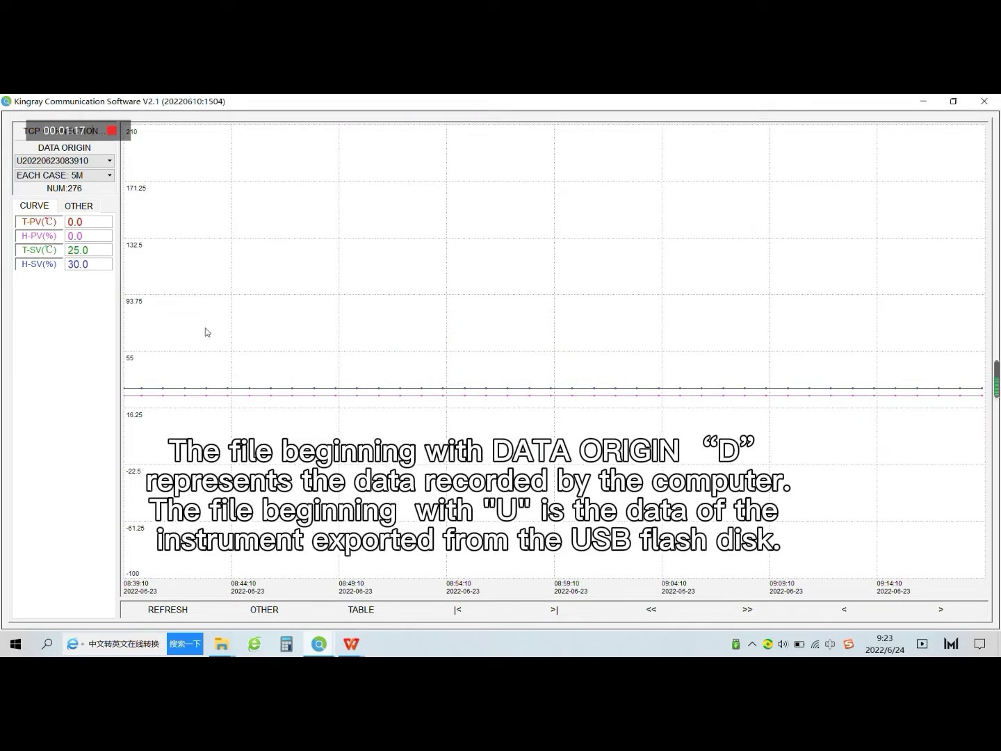
{"action": "left_click", "coordinate": [109, 160]}
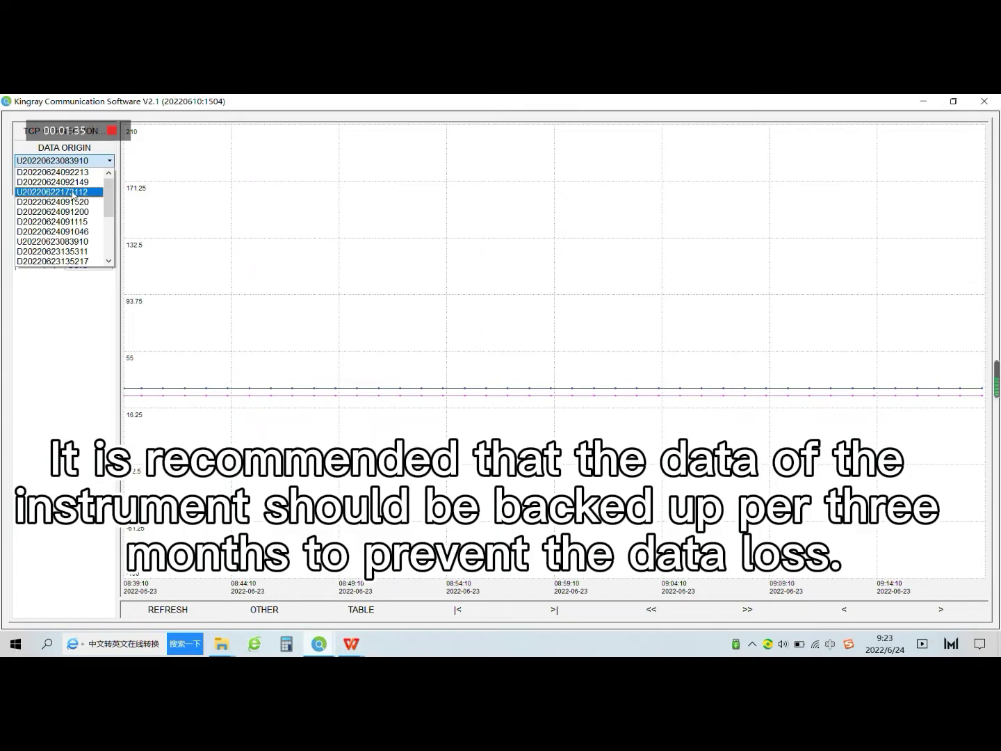
{"action": "left_click", "coordinate": [179, 213]}
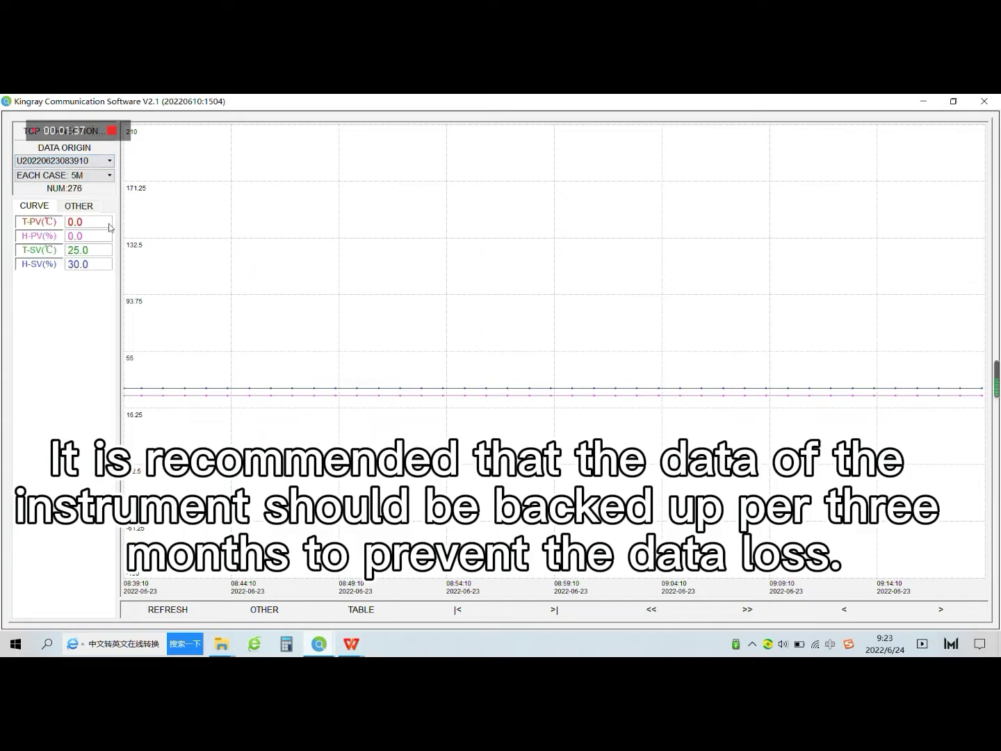
{"action": "left_click", "coordinate": [107, 178]}
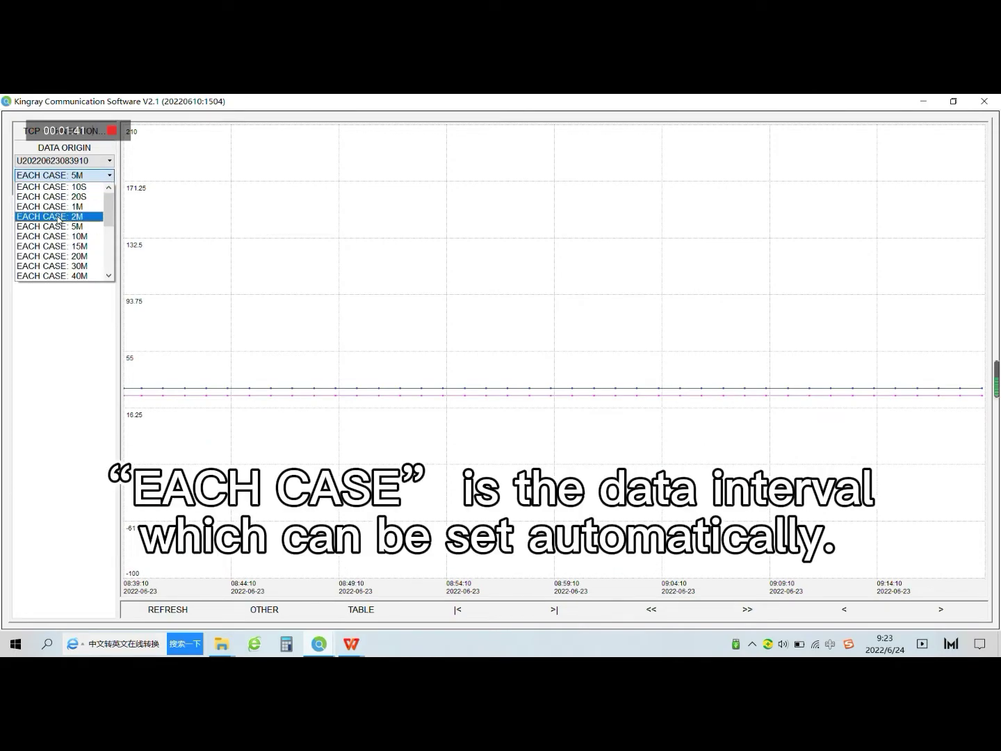